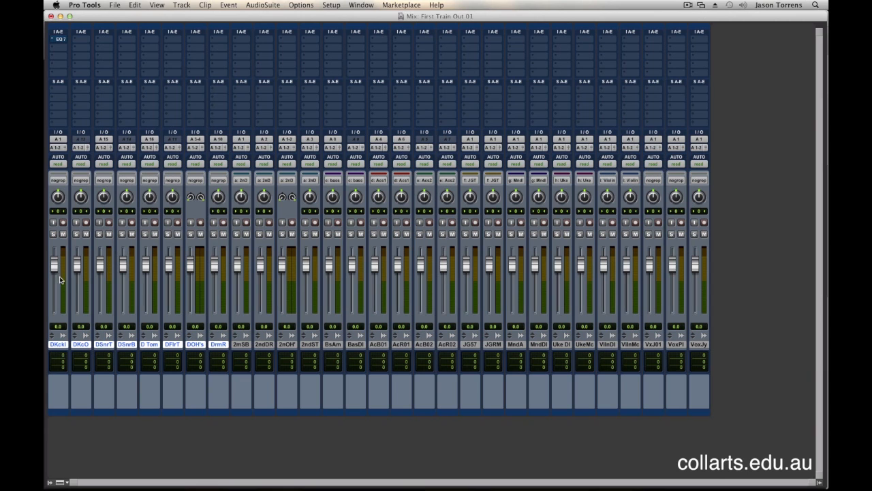
{"action": "left_click", "coordinate": [61, 104]}
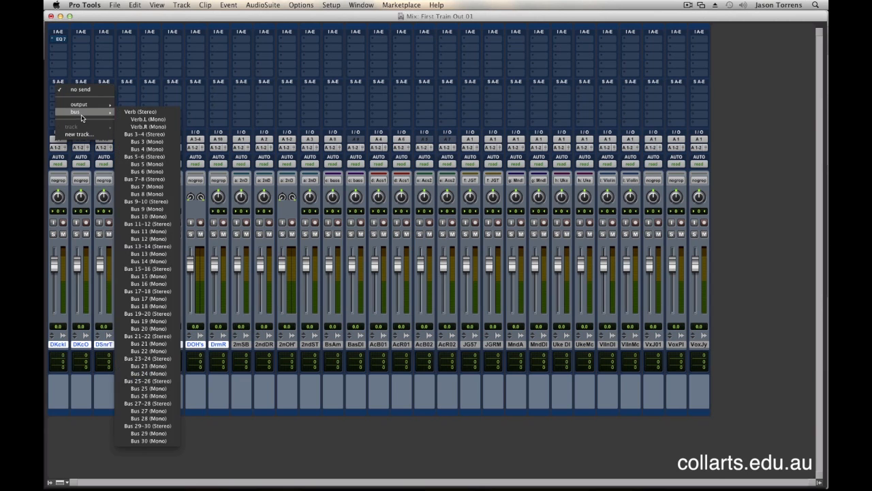
{"action": "mouse_move", "coordinate": [85, 114]}
{"action": "left_click", "coordinate": [240, 346]}
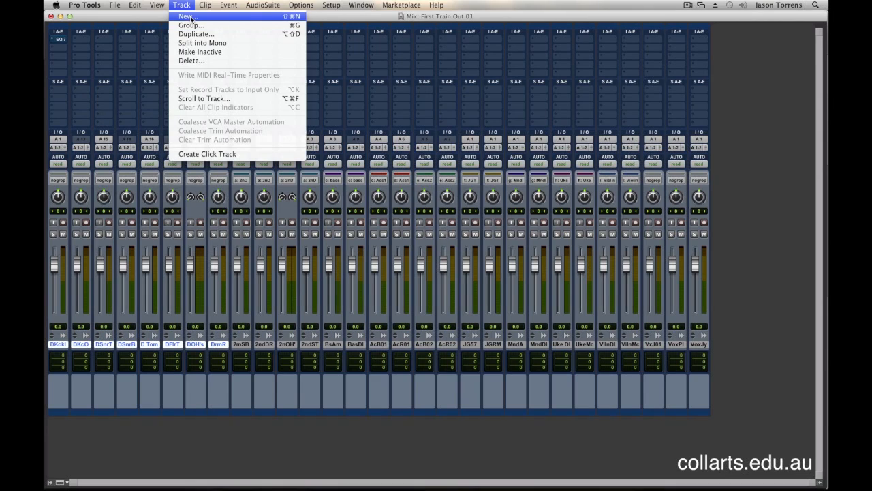
- Create one new stereo Aux Input track
{"action": "left_click", "coordinate": [188, 17]}
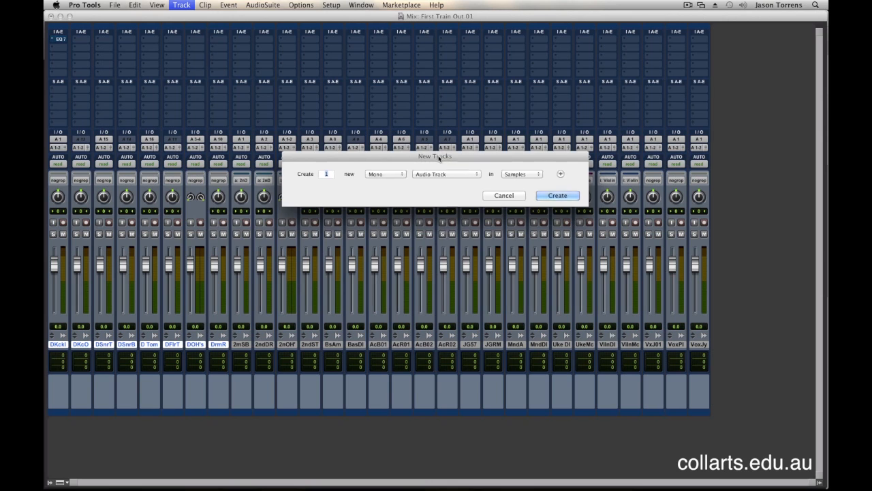
{"action": "left_click_drag", "start_coordinate": [423, 181], "coordinate": [353, 209]}
{"action": "left_click", "coordinate": [315, 190]}
{"action": "left_click", "coordinate": [314, 197]}
{"action": "left_click", "coordinate": [373, 191]}
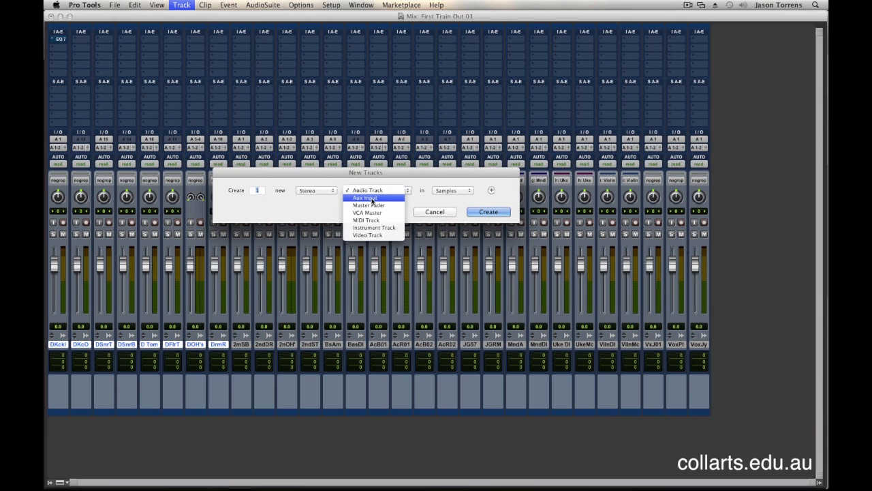
{"action": "left_click", "coordinate": [372, 198]}
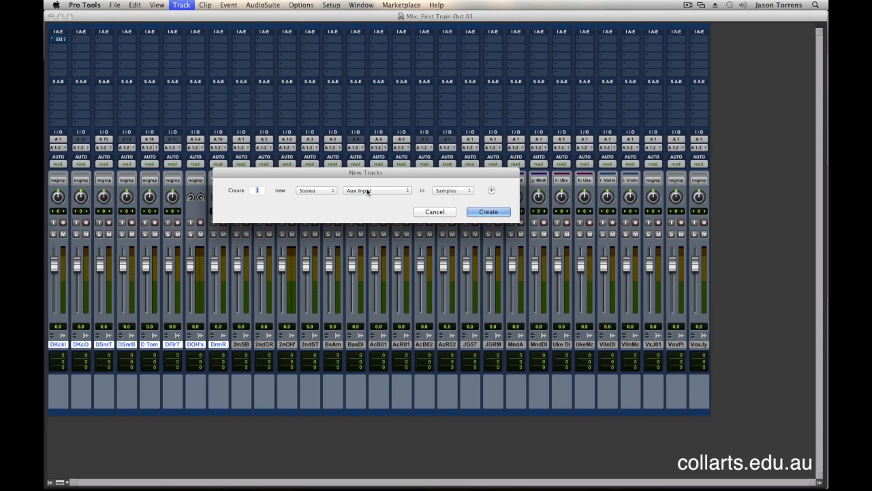
{"action": "left_click", "coordinate": [487, 211]}
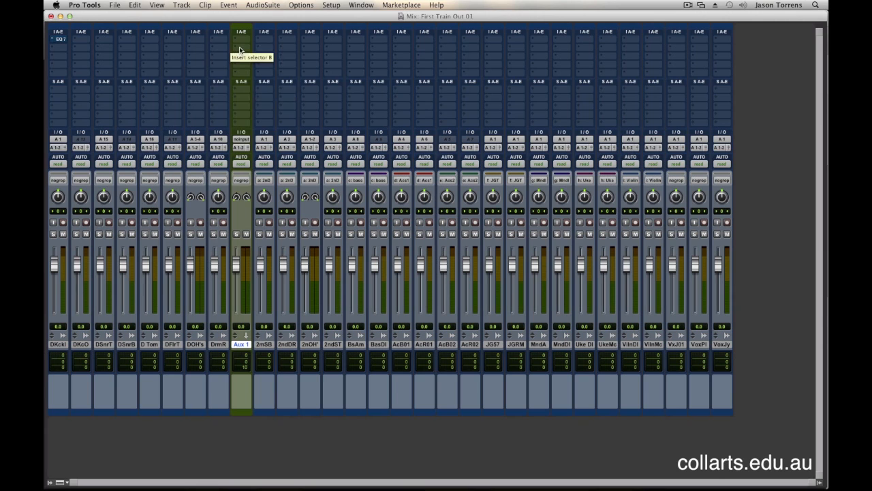
- Insert the native multichannel D-Verb (stereo) reverb in insert slot B of Aux 1 and move its window clear of the neighbouring channels
{"action": "left_click", "coordinate": [241, 48]}
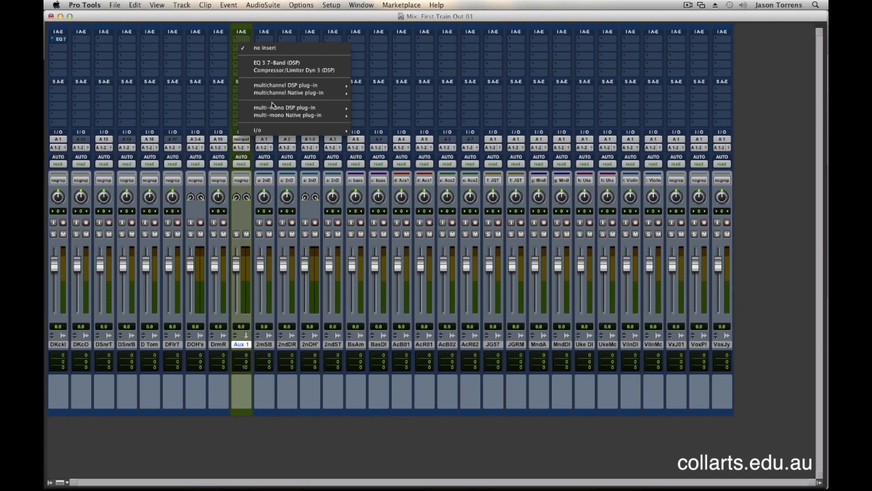
{"action": "mouse_move", "coordinate": [293, 93]}
{"action": "mouse_move", "coordinate": [381, 124]}
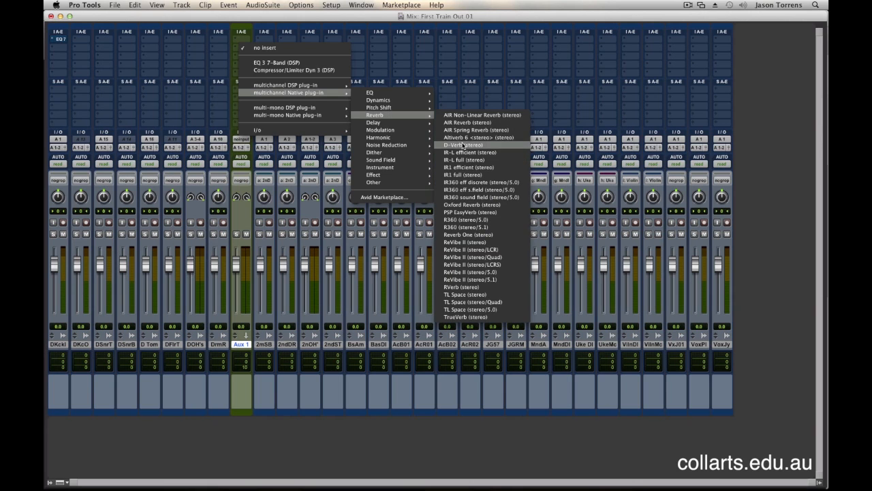
{"action": "left_click", "coordinate": [462, 145]}
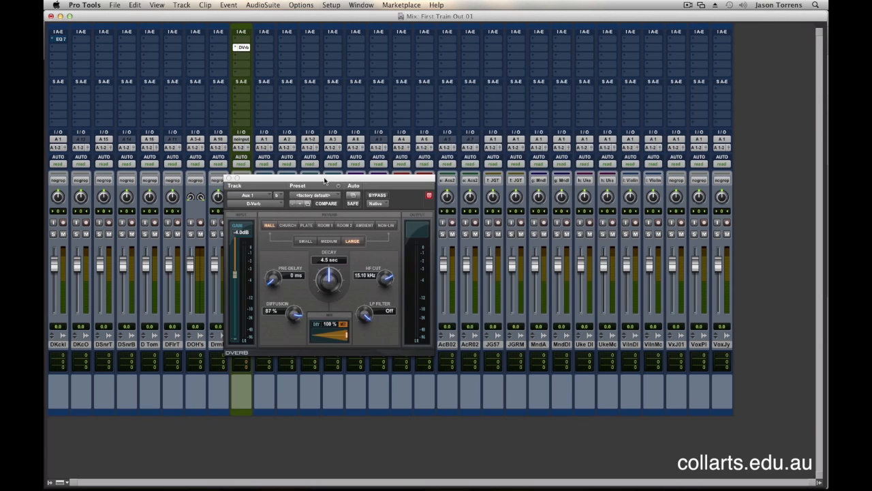
{"action": "left_click_drag", "start_coordinate": [324, 181], "coordinate": [511, 75]}
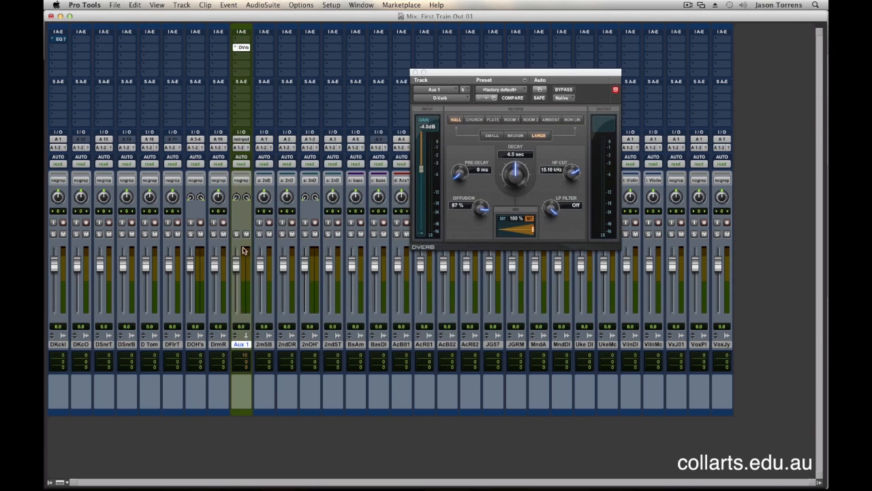
- Add a send from the D Snare Top track to the stereo Verb bus on send A
{"action": "left_click", "coordinate": [104, 344]}
{"action": "left_click", "coordinate": [105, 89]}
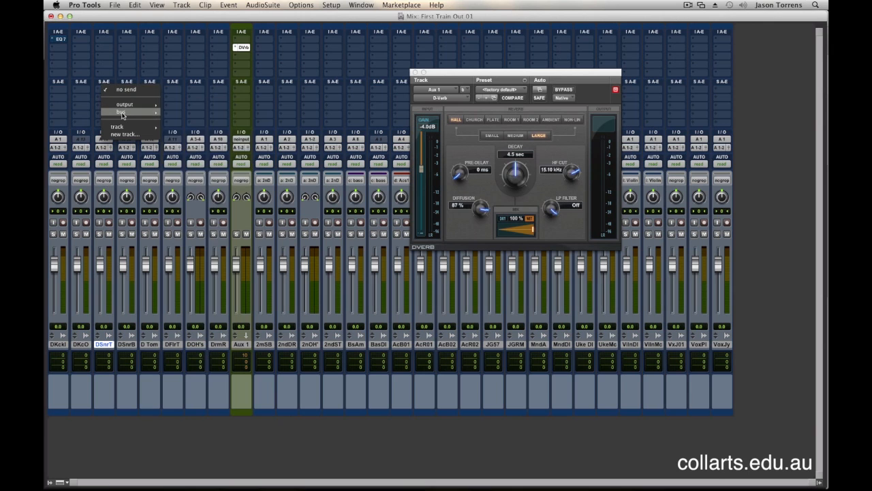
{"action": "mouse_move", "coordinate": [124, 112]}
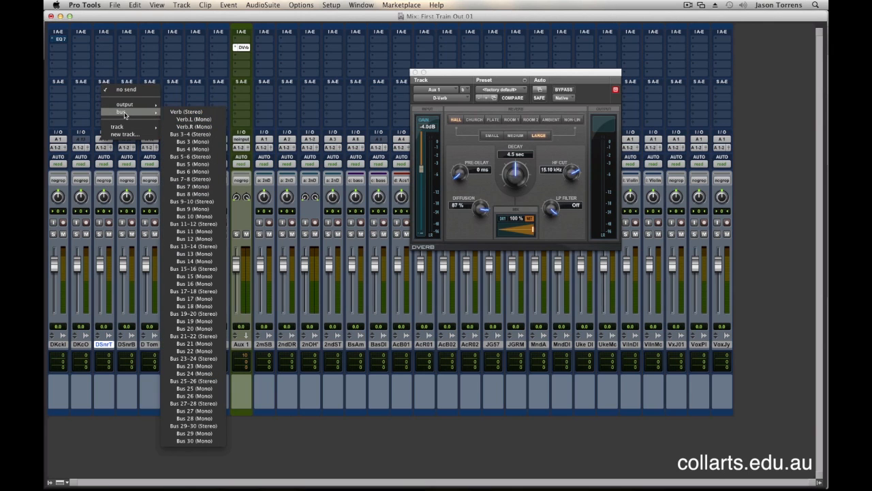
{"action": "left_click", "coordinate": [185, 112]}
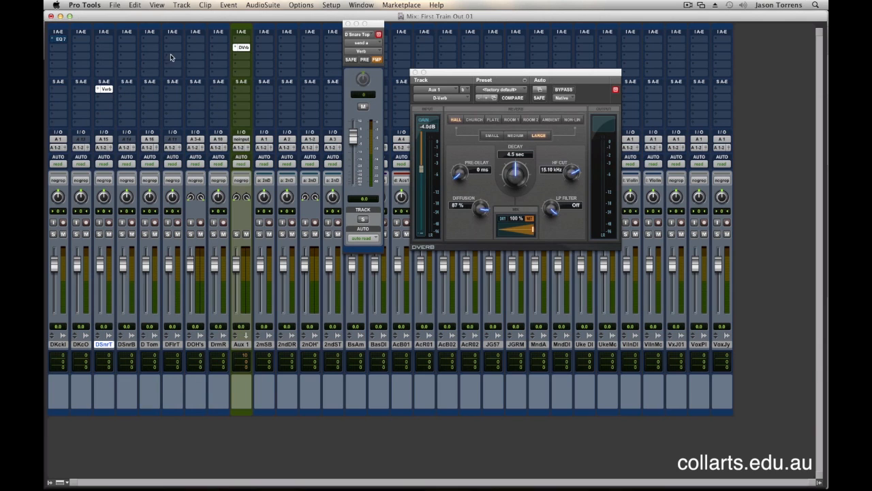
- Set the input of the Aux 1 track to the stereo Verb bus
{"action": "left_click", "coordinate": [243, 141]}
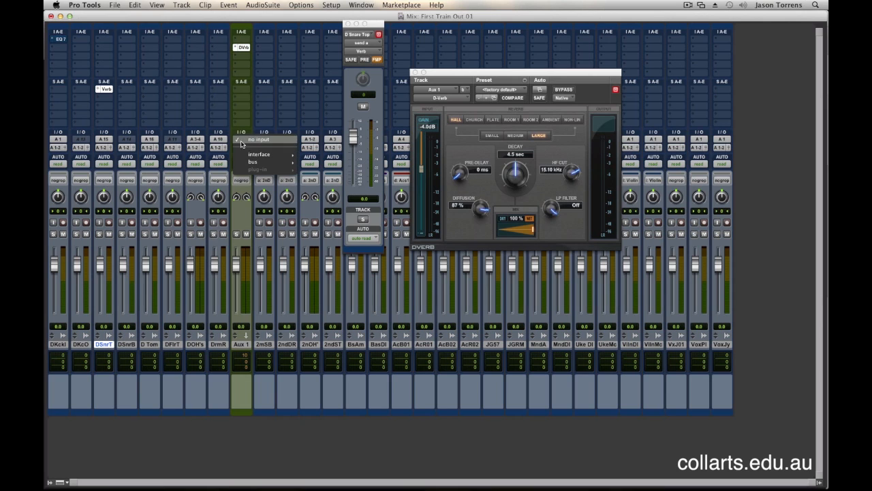
{"action": "mouse_move", "coordinate": [254, 162]}
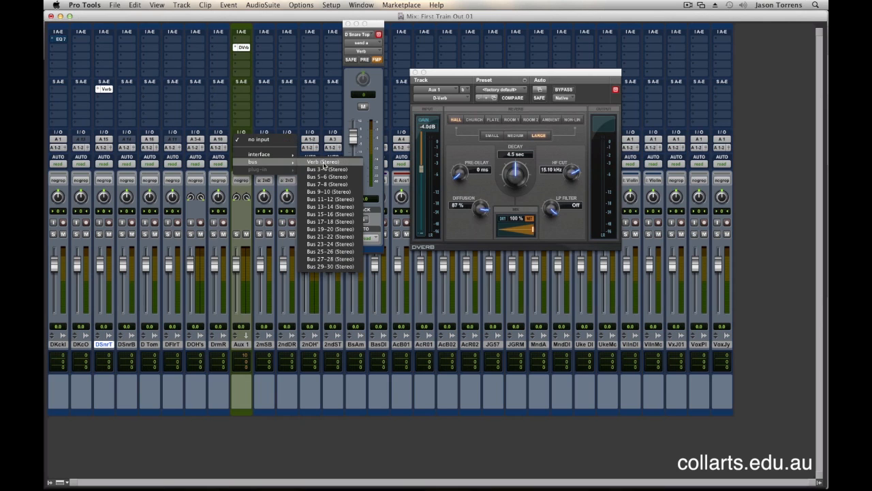
{"action": "left_click", "coordinate": [322, 162]}
- Solo the D Snare Top and Aux 1 tracks and play the drum section from the Edit window, returning to the Mix window
{"action": "left_click", "coordinate": [98, 234]}
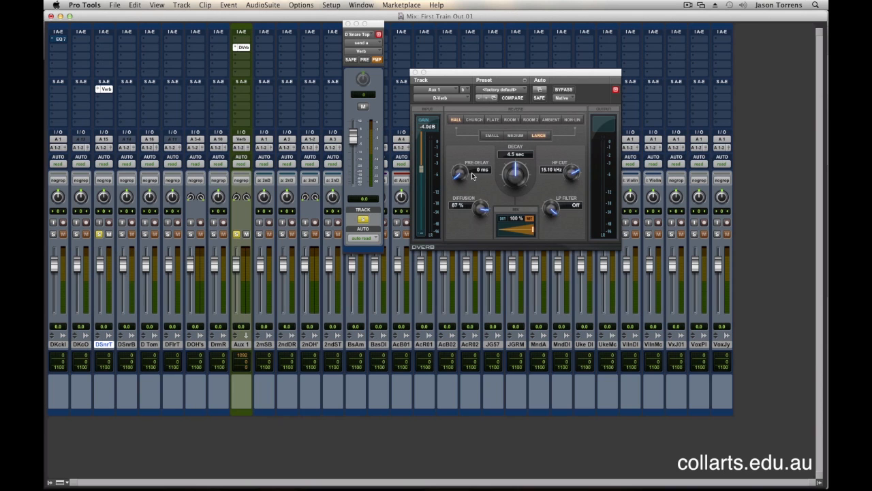
{"action": "key", "text": "super+equal"}
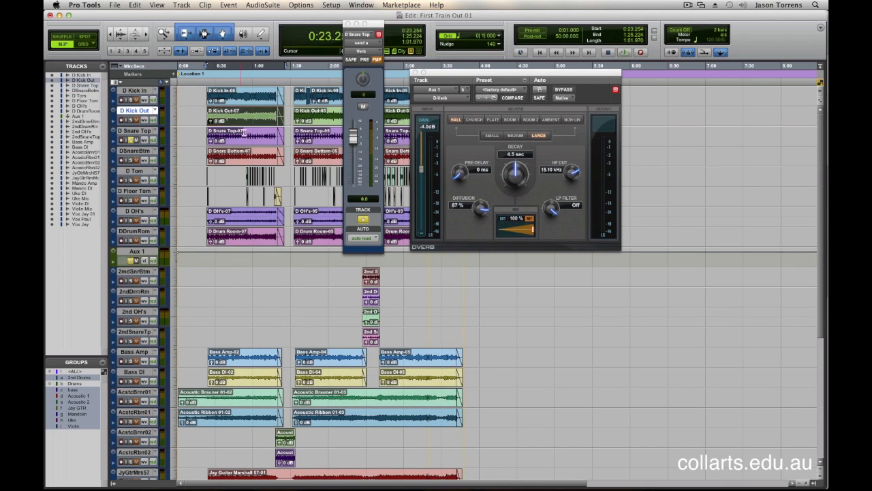
{"action": "key", "text": "super+equal"}
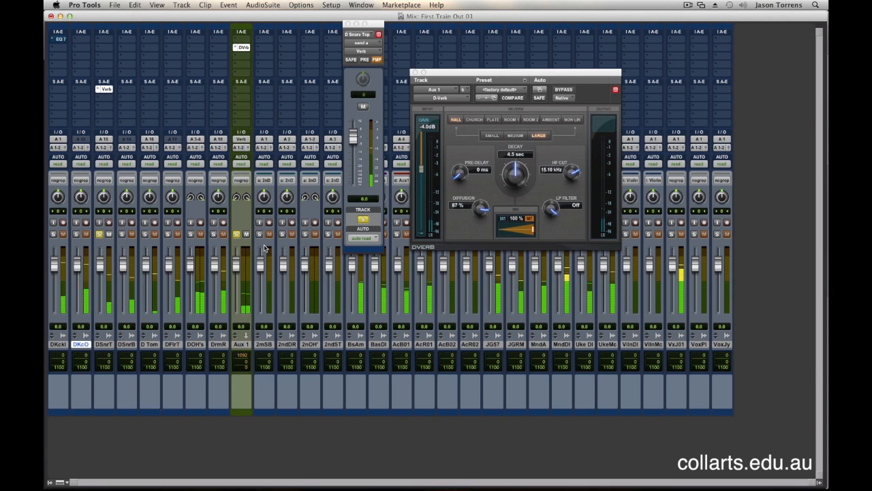
- Set the Aux 1 fader to +1.0 dB and the D Snare Top Verb send level to +0.3 dB
{"action": "mouse_move", "coordinate": [235, 270]}
{"action": "left_mouse_down"}
{"action": "mouse_move", "coordinate": [237, 251]}
{"action": "mouse_move", "coordinate": [238, 318]}
{"action": "mouse_move", "coordinate": [239, 266]}
{"action": "left_mouse_up"}
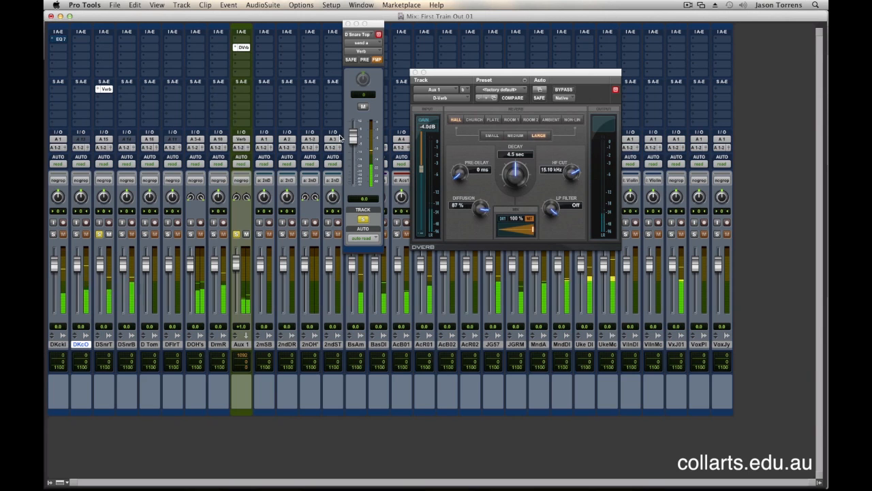
{"action": "left_click_drag", "start_coordinate": [376, 26], "coordinate": [288, 61]}
{"action": "left_click", "coordinate": [105, 90]}
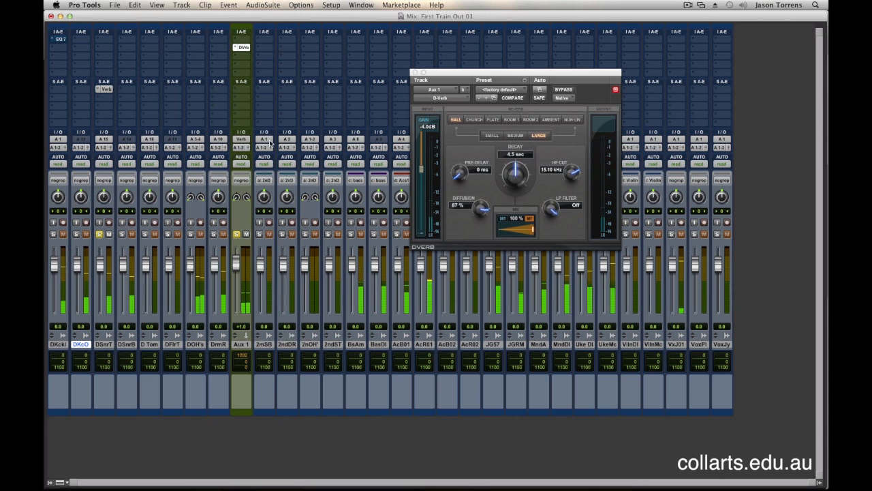
{"action": "left_click", "coordinate": [106, 90]}
{"action": "mouse_move", "coordinate": [266, 167]}
{"action": "left_mouse_down"}
{"action": "mouse_move", "coordinate": [269, 217]}
{"action": "mouse_move", "coordinate": [277, 168]}
{"action": "left_mouse_up"}
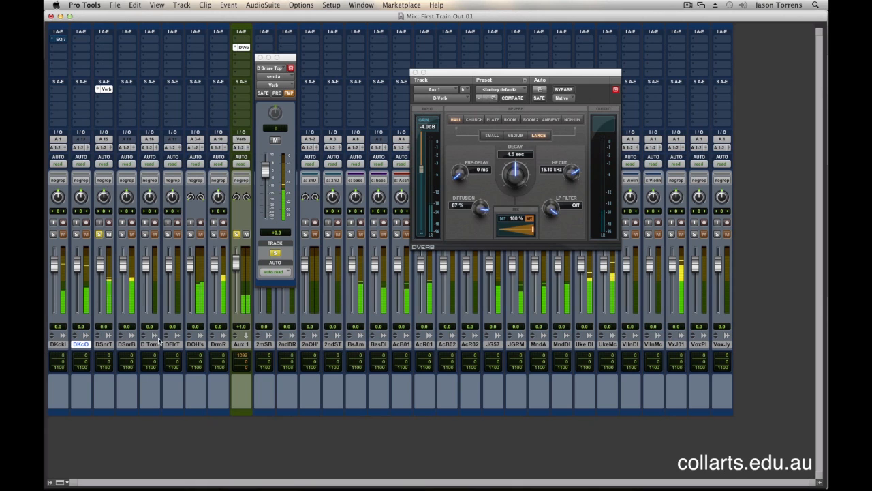
- Add sends from the D Tom and D Floor Tom tracks to the stereo Verb bus on send A
{"action": "left_click", "coordinate": [151, 344]}
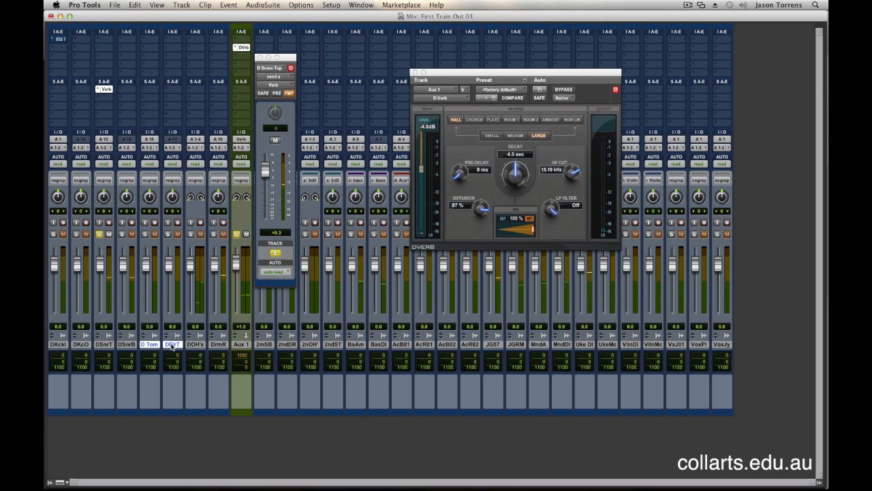
{"action": "left_click", "coordinate": [150, 90]}
{"action": "mouse_move", "coordinate": [174, 112]}
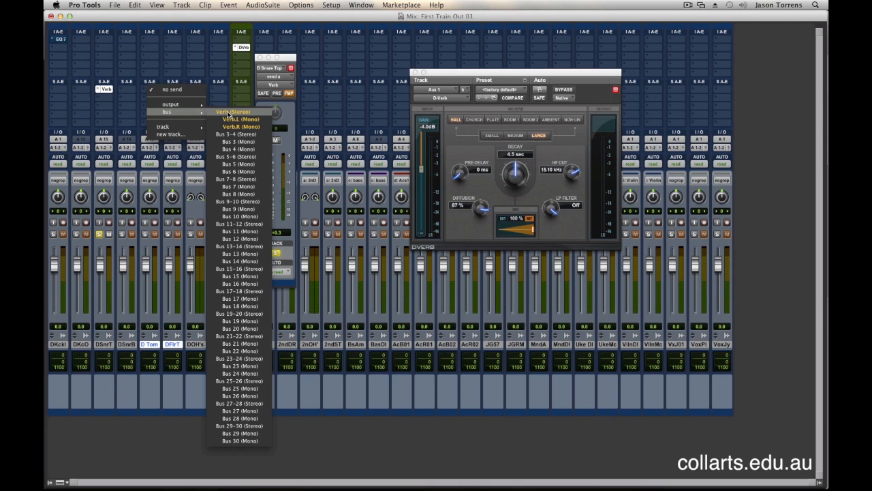
{"action": "left_click", "coordinate": [230, 112]}
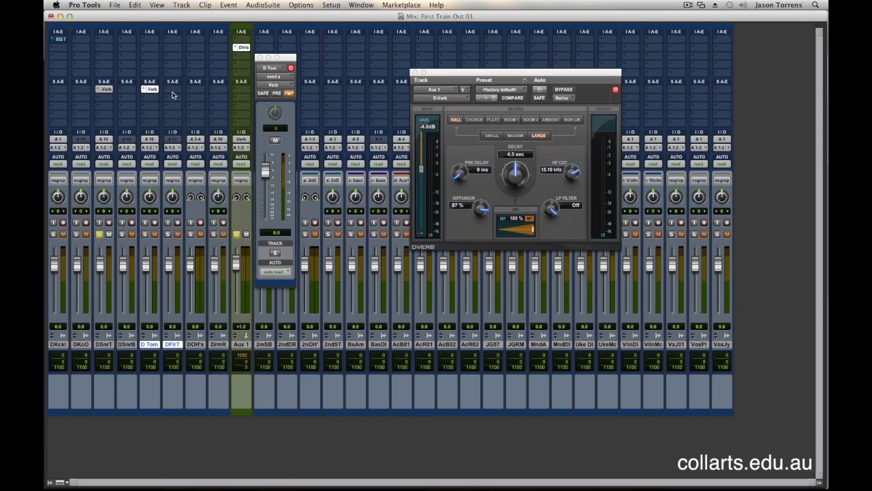
{"action": "left_click", "coordinate": [172, 89]}
{"action": "mouse_move", "coordinate": [204, 112]}
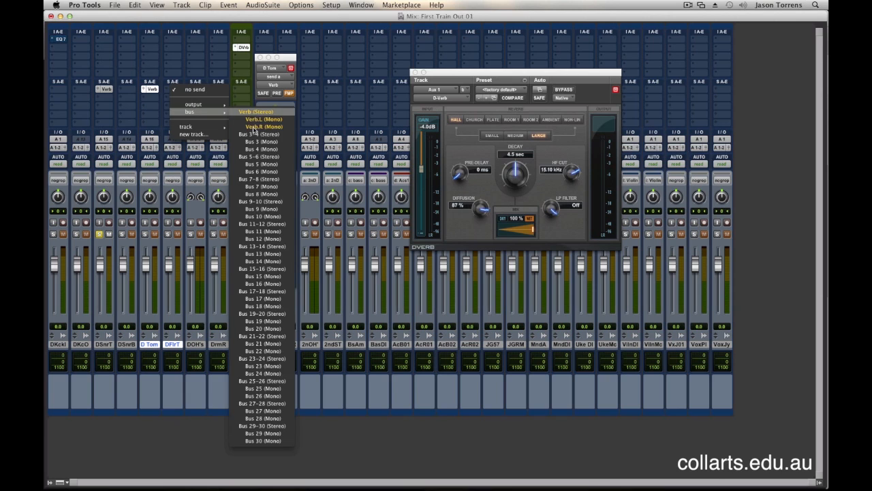
{"action": "left_click", "coordinate": [255, 112]}
- Solo both tom tracks, play the song from about 0:54 to hear their reverb, and close the floor tom send window
{"action": "left_click", "coordinate": [168, 234]}
{"action": "key", "text": "super+equal"}
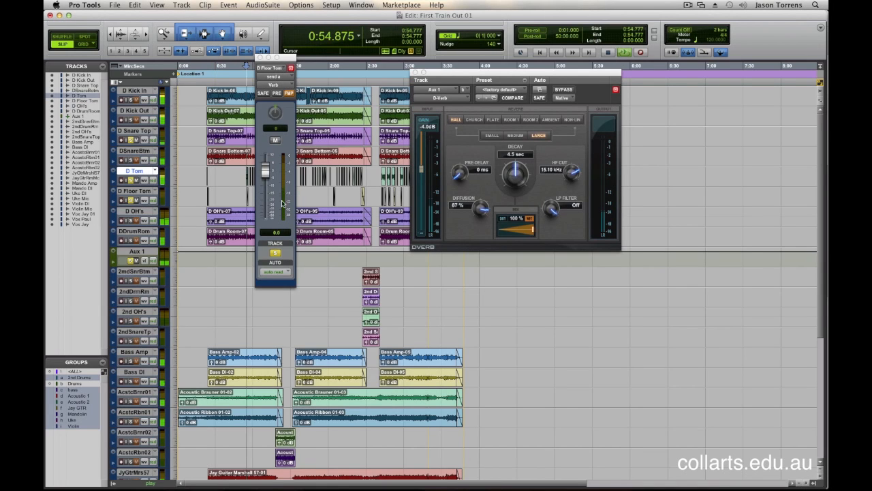
{"action": "key", "text": "super+equal"}
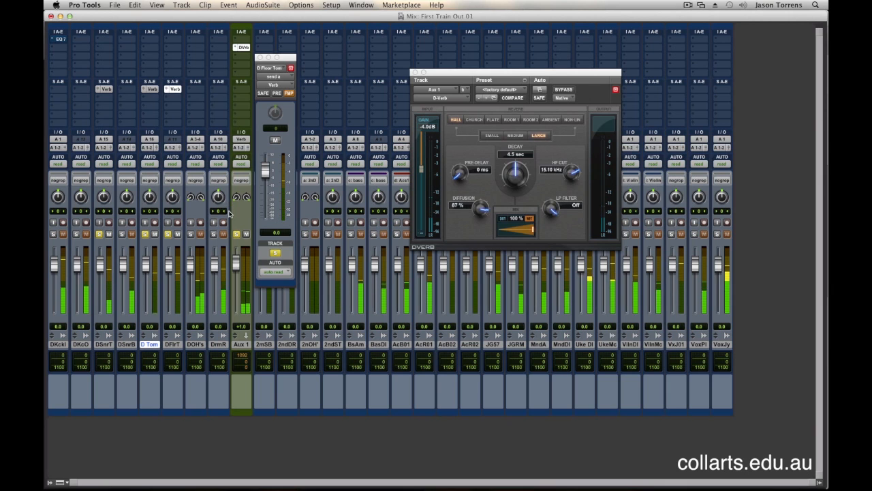
{"action": "left_click", "coordinate": [259, 57]}
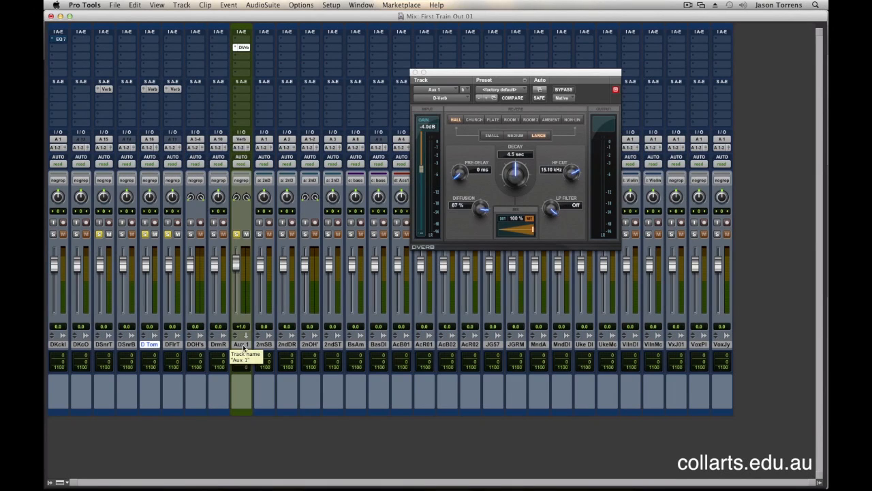
- Rename the Aux 1 track as Verb and close the D-Verb plug-in window
{"action": "double_click", "coordinate": [243, 345]}
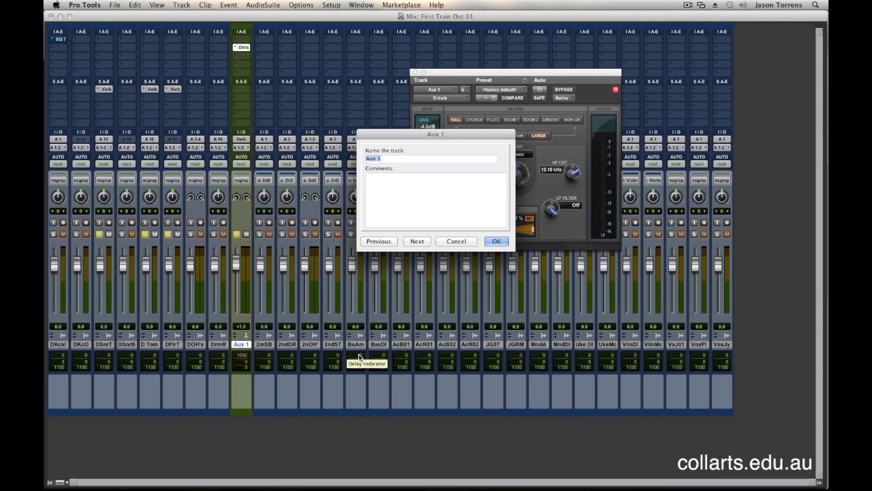
{"action": "type", "text": "Verb"}
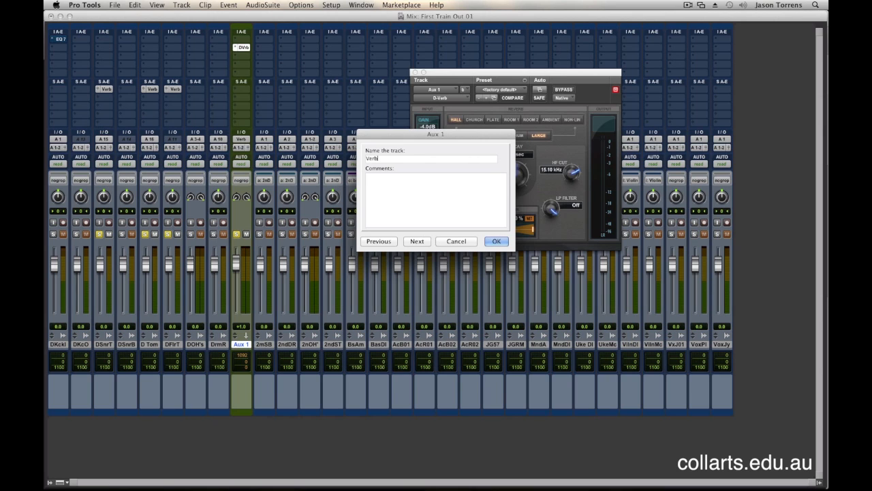
{"action": "key", "text": "Return"}
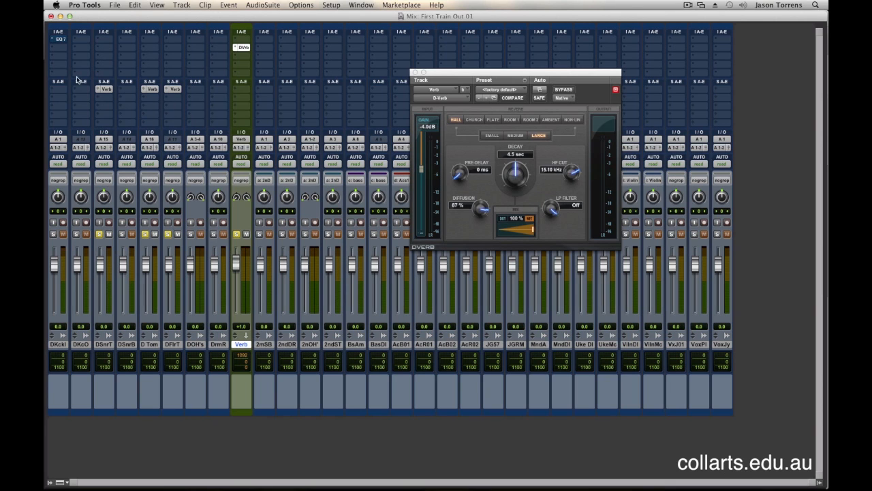
{"action": "left_click", "coordinate": [415, 72]}
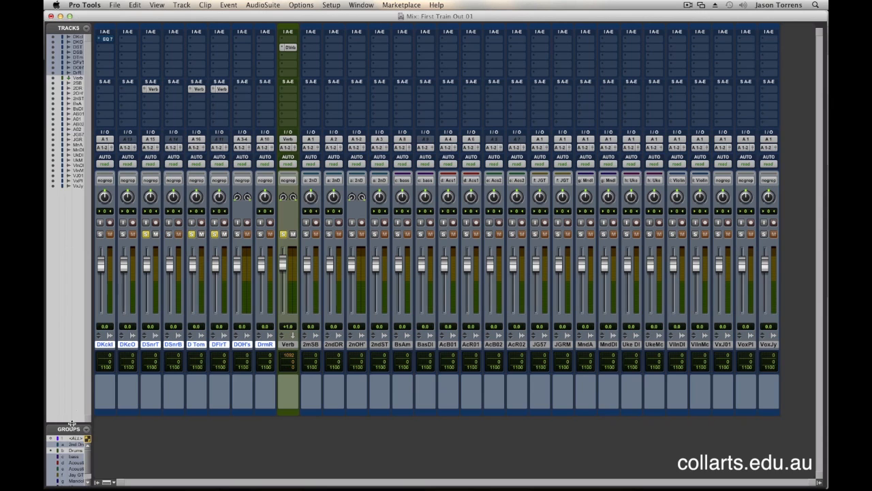
- Activate the Drums group and lower its linked faders to -1.9 dB, leaving the drum tracks unsoloed
{"action": "left_click_drag", "start_coordinate": [72, 424], "coordinate": [77, 354]}
{"action": "left_click", "coordinate": [75, 379]}
{"action": "left_click", "coordinate": [147, 234]}
{"action": "left_click", "coordinate": [192, 235]}
{"action": "left_click_drag", "start_coordinate": [193, 274], "coordinate": [195, 273]}
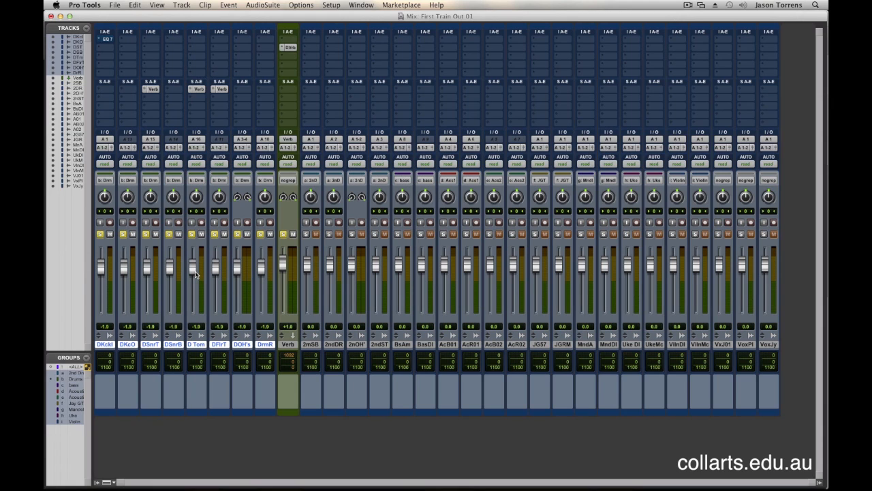
{"action": "left_click", "coordinate": [192, 234]}
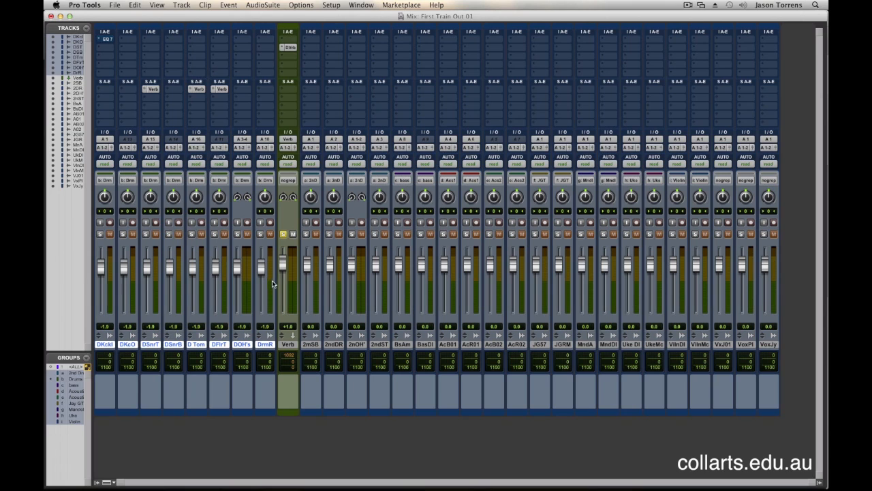
- Create one new stereo Aux Input track directly after the Verb track
{"action": "left_click", "coordinate": [286, 346]}
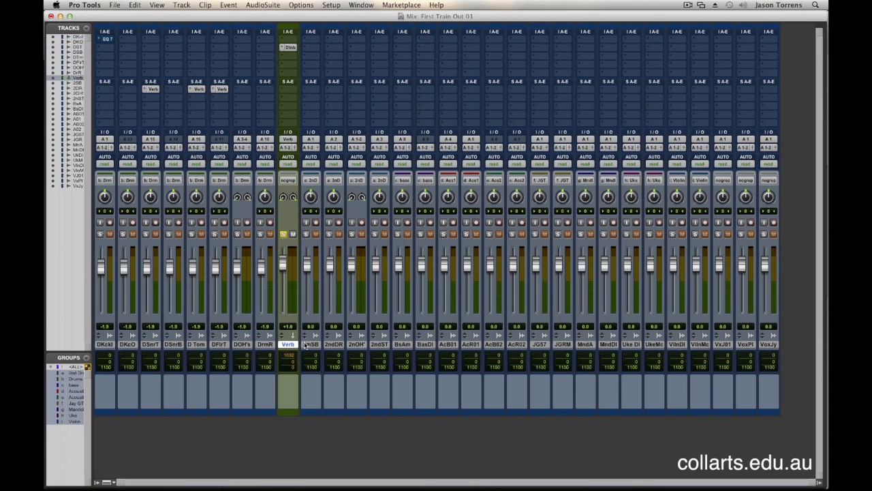
{"action": "key", "text": "super+shift+n"}
{"action": "key", "text": "super+Right"}
{"action": "key", "text": "super+Down"}
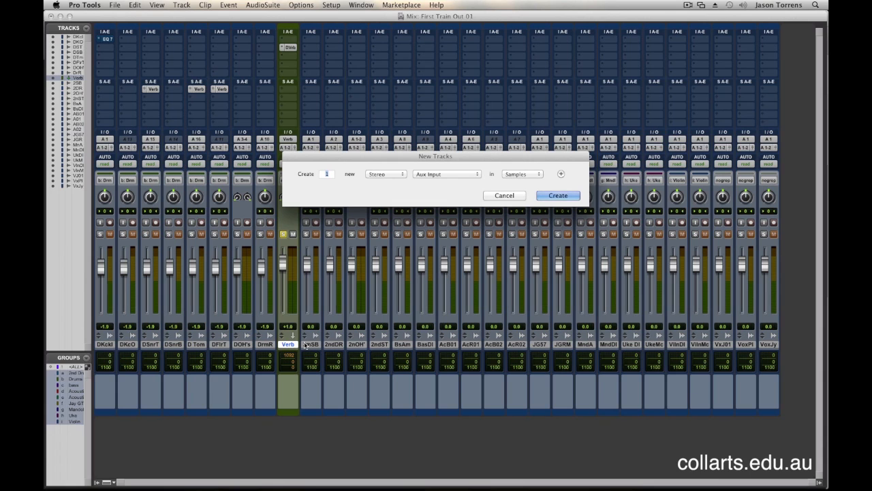
{"action": "key", "text": "Return"}
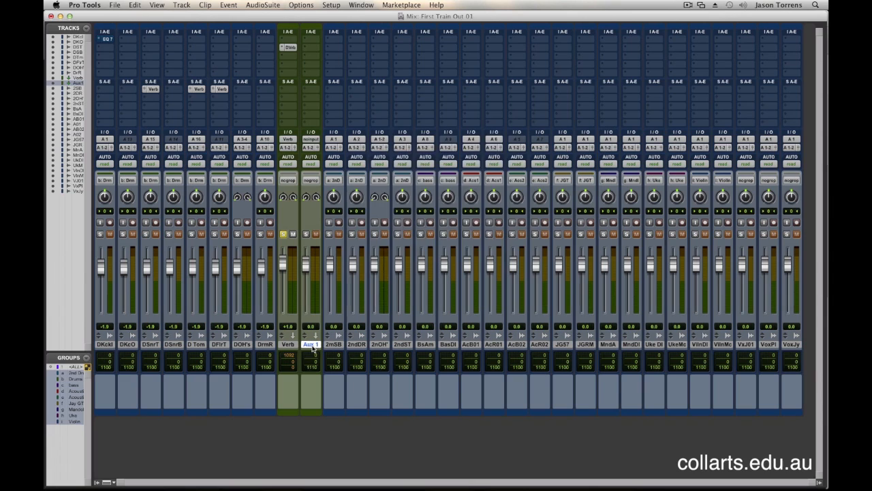
- Rename the new Aux 1 track as DUMS and solo it
{"action": "double_click", "coordinate": [314, 346]}
{"action": "type", "text": "DUMS"}
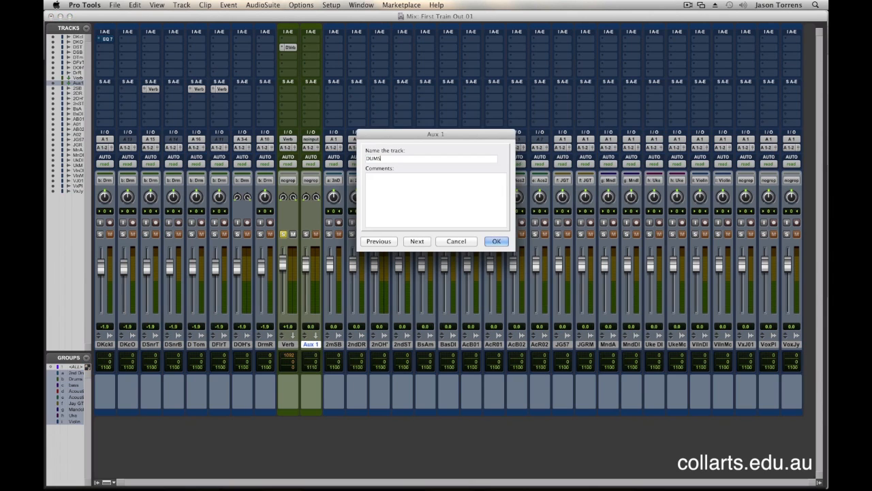
{"action": "key", "text": "Return"}
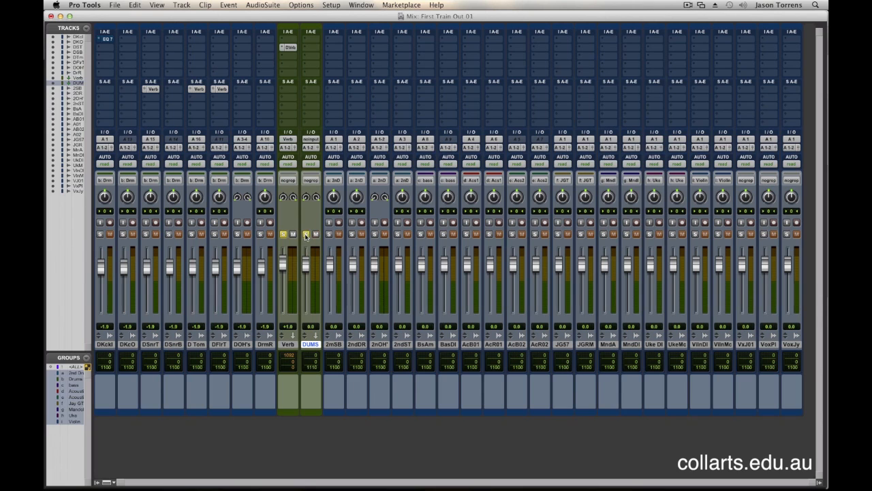
- Set the DUMS track's input to stereo Bus 3-4 and rename that bus as DUMS
{"action": "left_click", "coordinate": [308, 142]}
{"action": "mouse_move", "coordinate": [327, 162]}
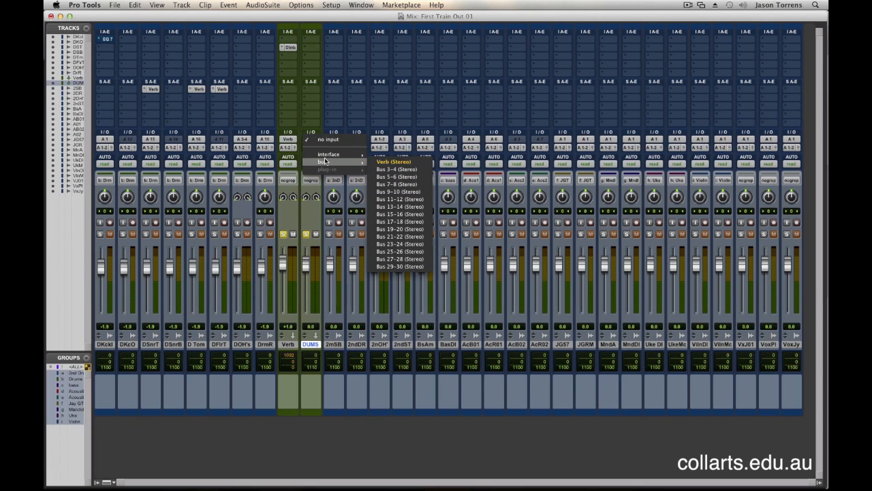
{"action": "left_click", "coordinate": [409, 169]}
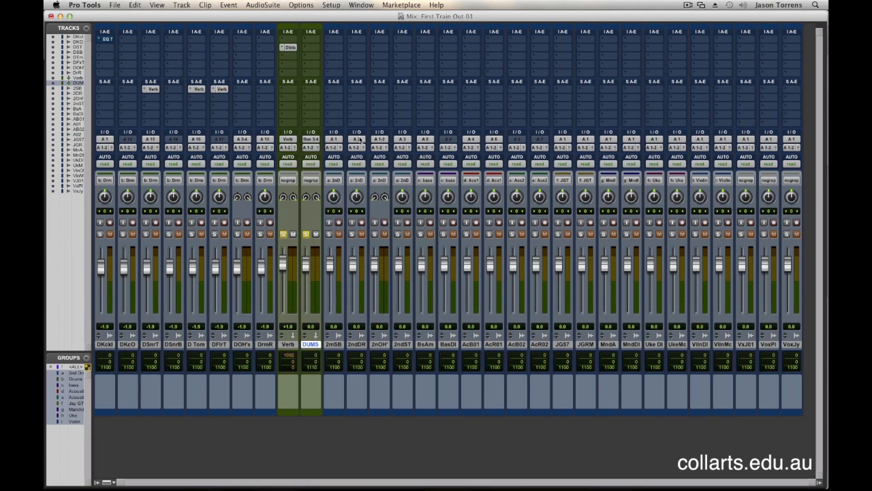
{"action": "left_click", "coordinate": [317, 141]}
{"action": "left_click", "coordinate": [338, 154]}
{"action": "type", "text": "DUMS"}
{"action": "key", "text": "Return"}
- Select all drum tracks from DKckI to DrmR and route their outputs together to the stereo DUMS bus
{"action": "left_click", "coordinate": [265, 346]}
{"action": "left_click", "coordinate": [108, 346], "text": "shift"}
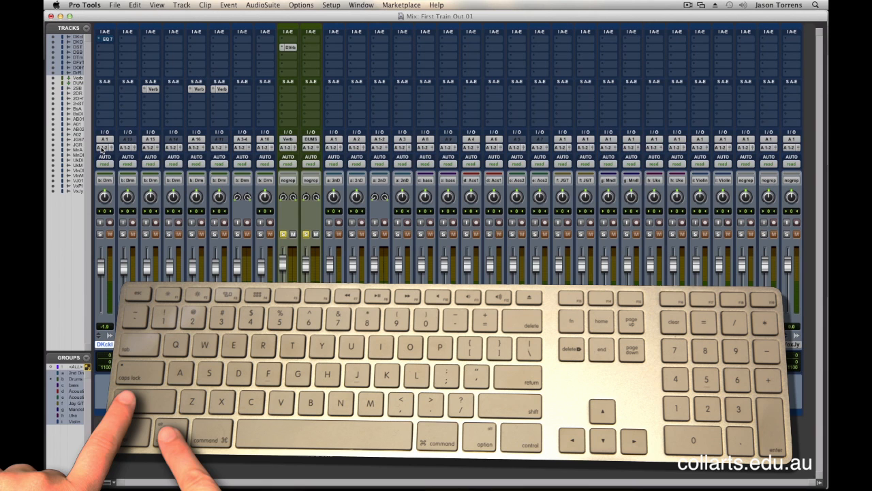
{"action": "left_click", "coordinate": [102, 147]}
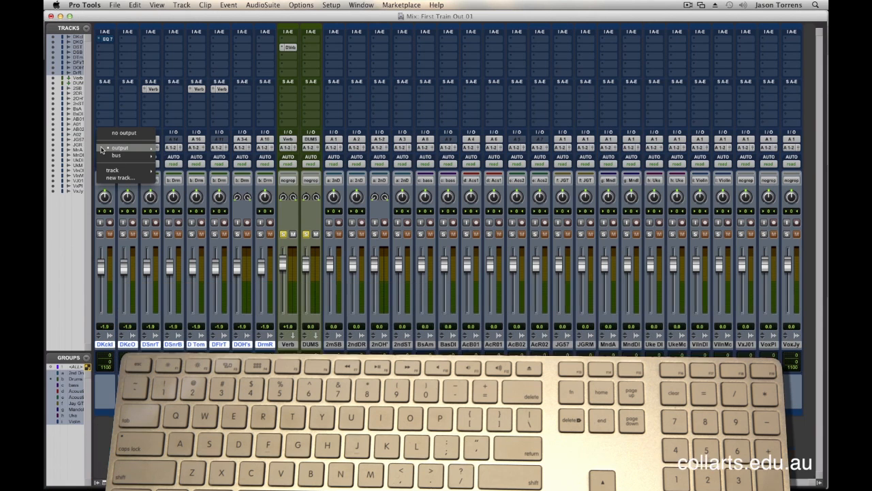
{"action": "mouse_move", "coordinate": [121, 156]}
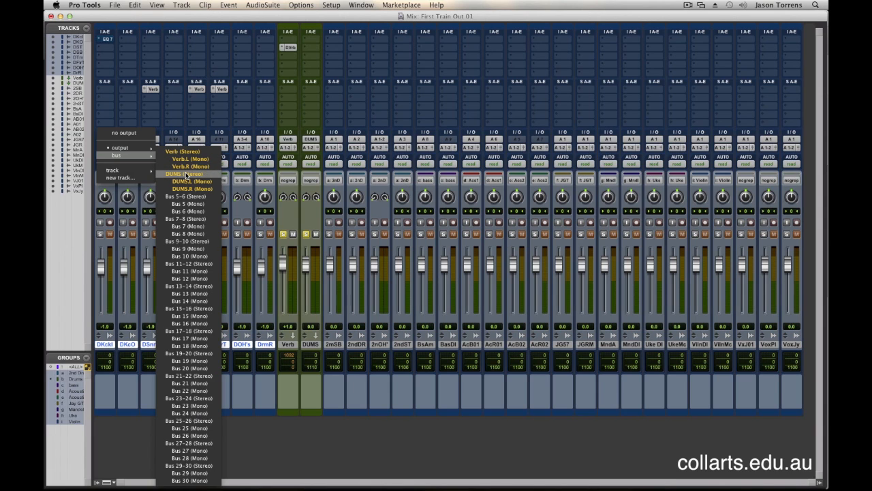
{"action": "left_click", "coordinate": [186, 175]}
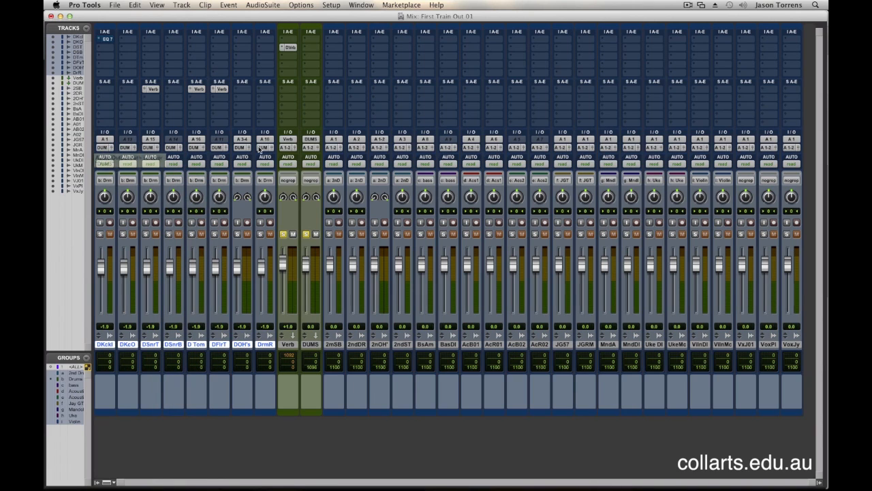
- Play the song with the drum tracks soloed, setting the DUMS fader to +1.4 dB and the Verb fader to about -13 dB
{"action": "key", "text": "space"}
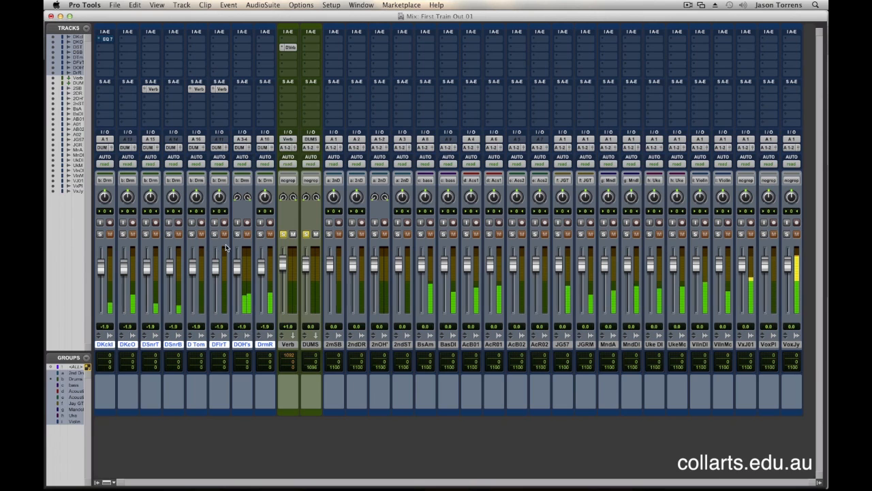
{"action": "mouse_move", "coordinate": [306, 263]}
{"action": "left_mouse_down"}
{"action": "mouse_move", "coordinate": [307, 312]}
{"action": "mouse_move", "coordinate": [314, 269]}
{"action": "mouse_move", "coordinate": [314, 279]}
{"action": "left_mouse_up"}
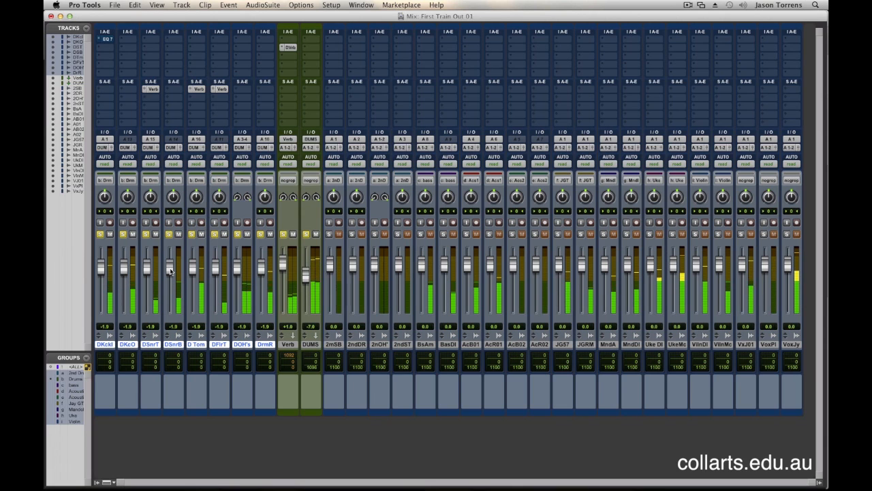
{"action": "left_click_drag", "start_coordinate": [301, 285], "coordinate": [278, 285]}
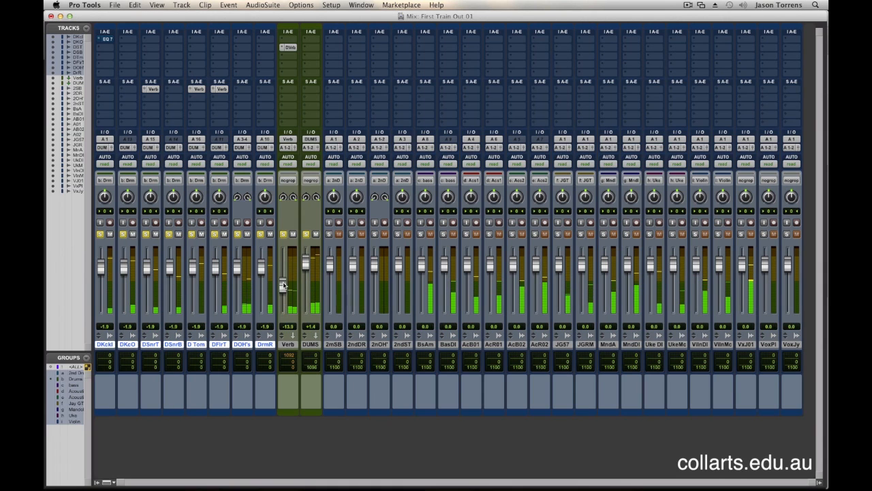